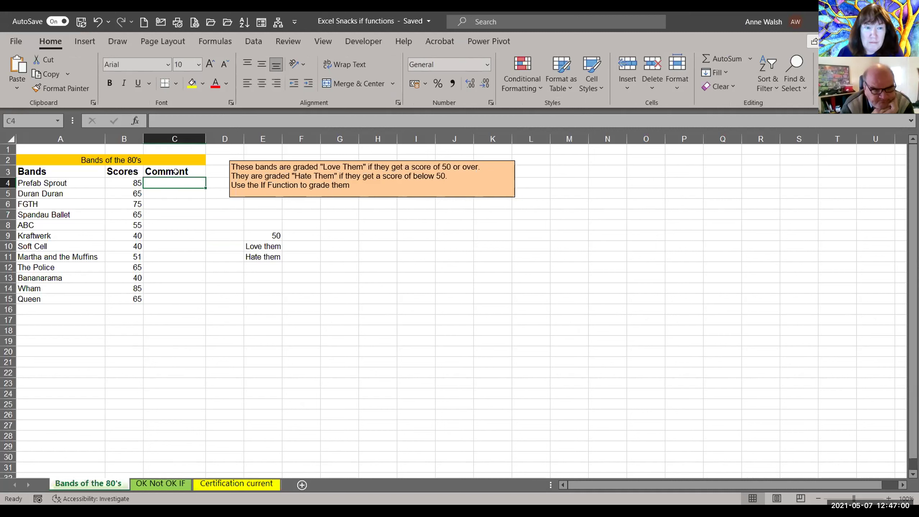
- Start an IF function in C4 with the logical test B4>=$E$9, using an absolute reference to the threshold cell
click(215, 42)
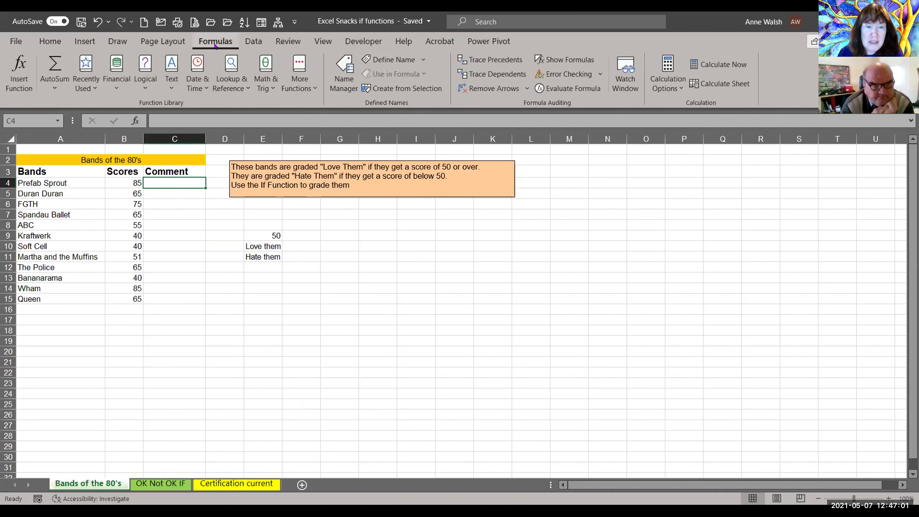
click(228, 81)
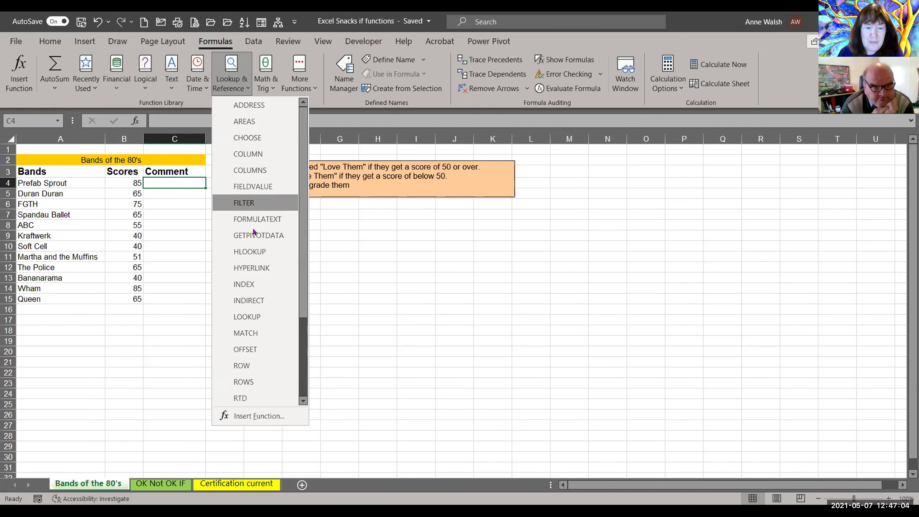
click(146, 91)
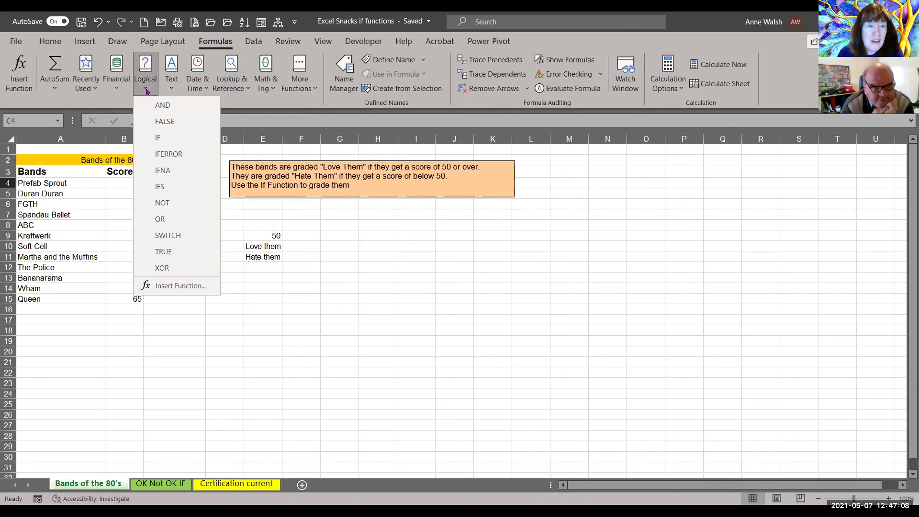
click(164, 139)
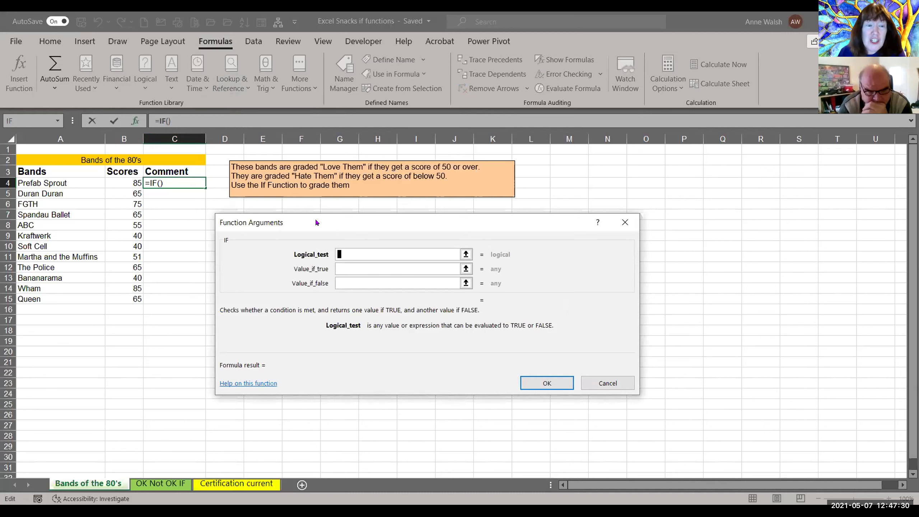
click(119, 185)
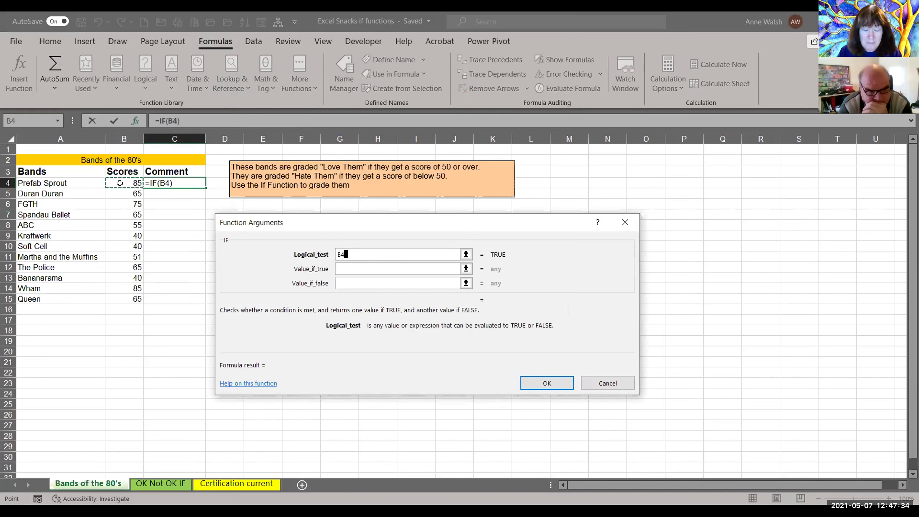
text(>=)
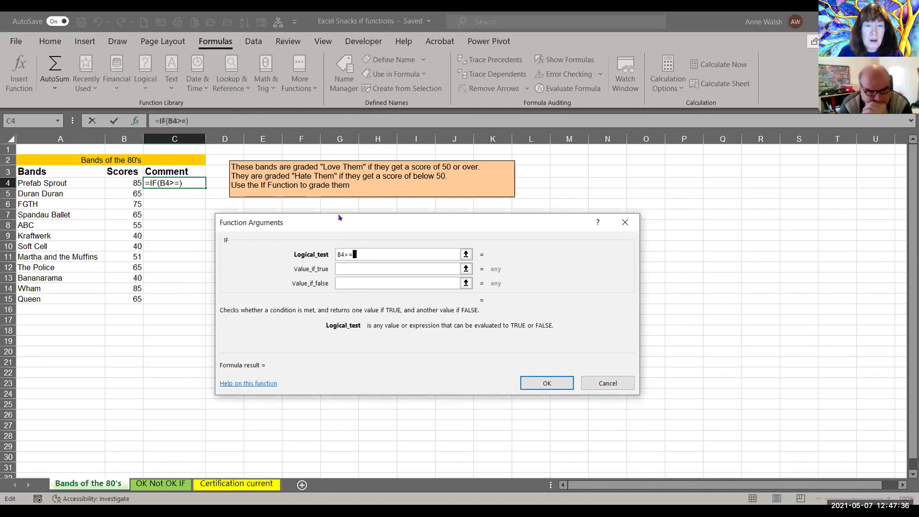
drag(346, 217, 319, 271)
click(267, 236)
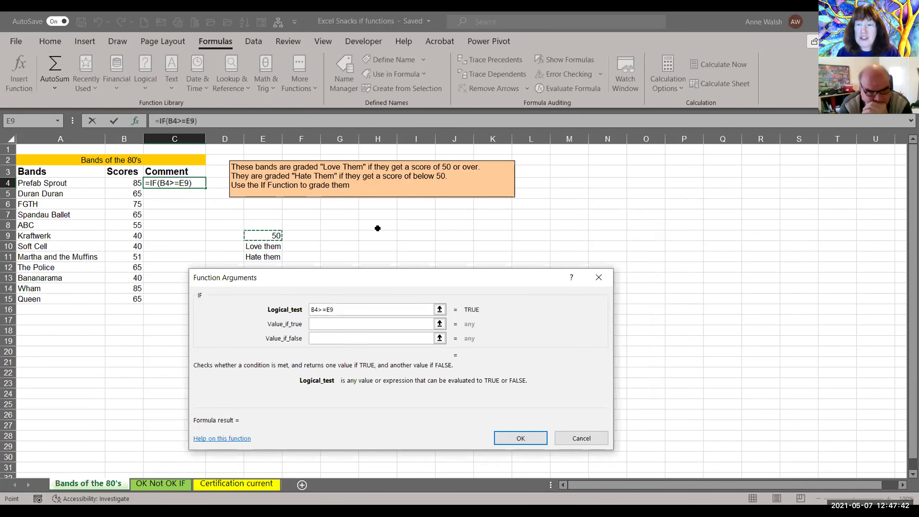
key(F4)
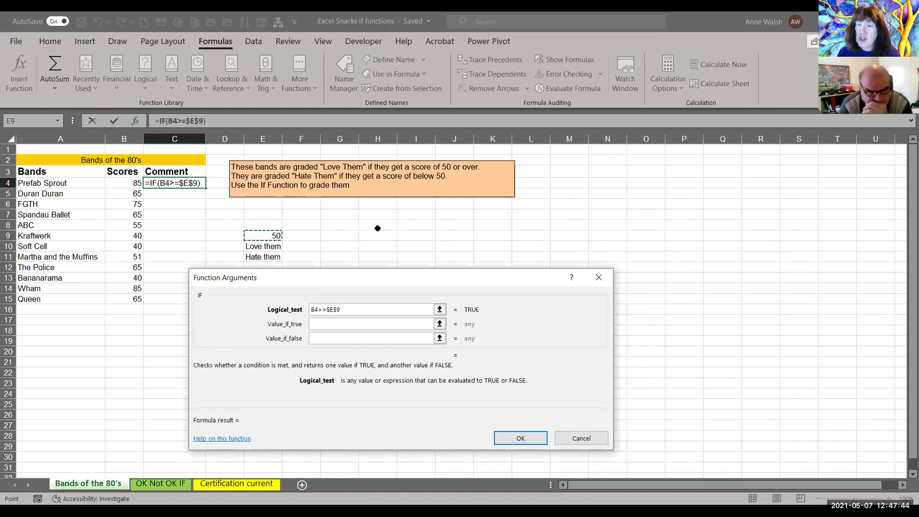
- Complete the IF formula with $E$10 if true and $E$11 if false, and fill it down the Comment column to C15
click(336, 323)
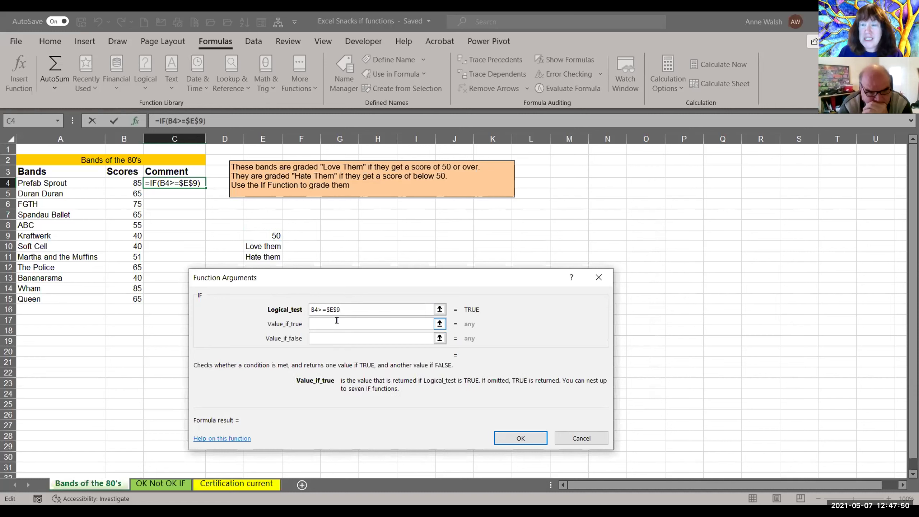
click(266, 244)
key(F4)
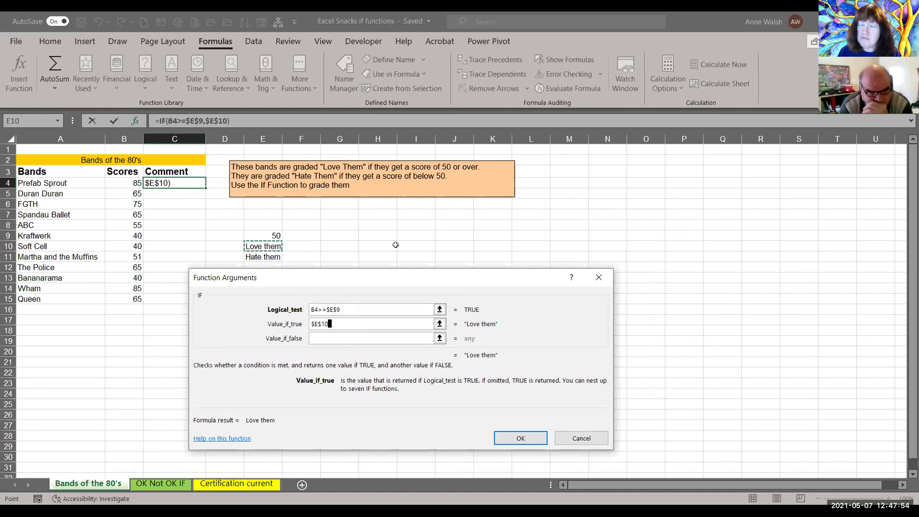
click(335, 335)
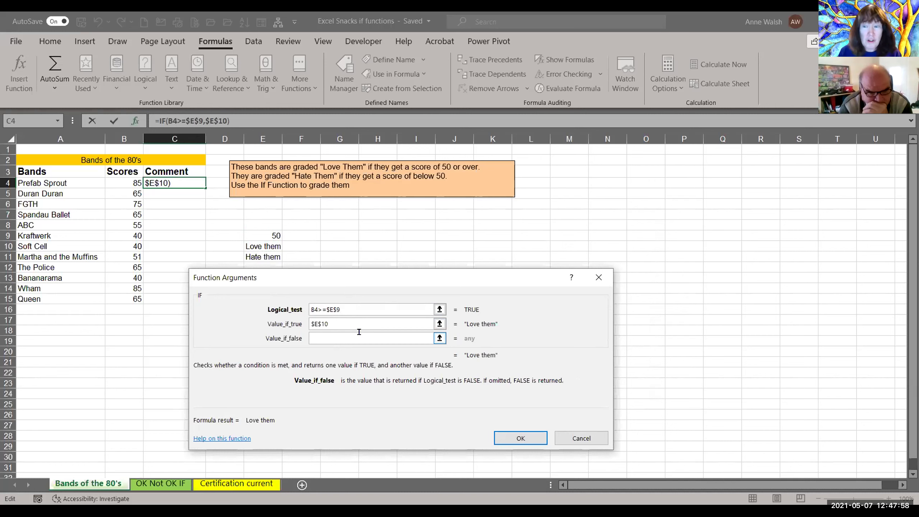
click(267, 258)
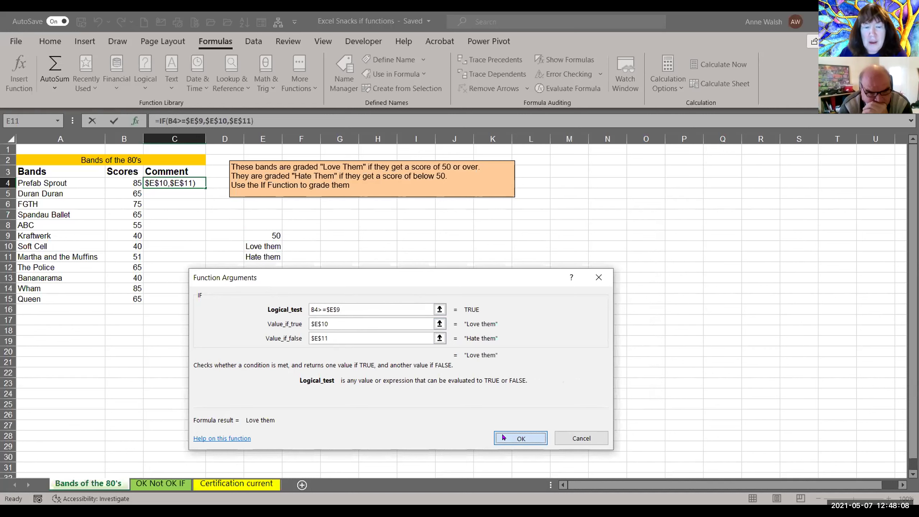
key(Return)
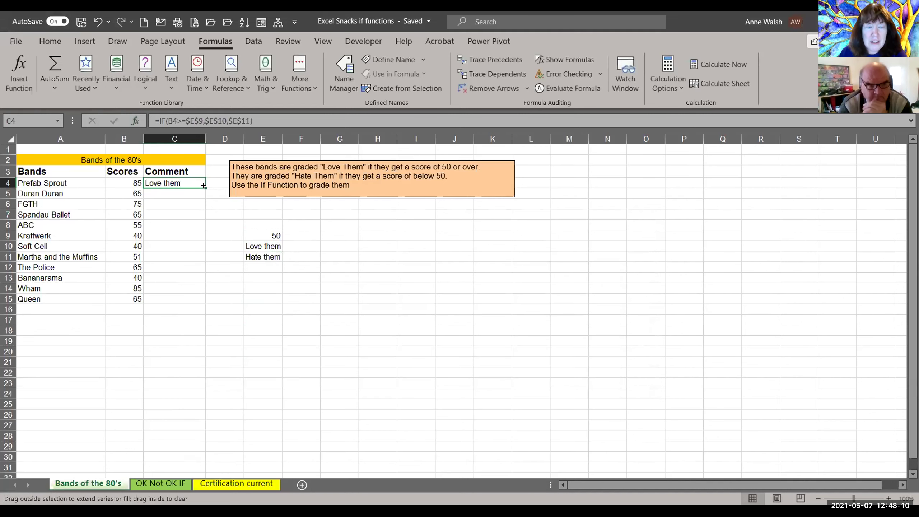
double_click(204, 189)
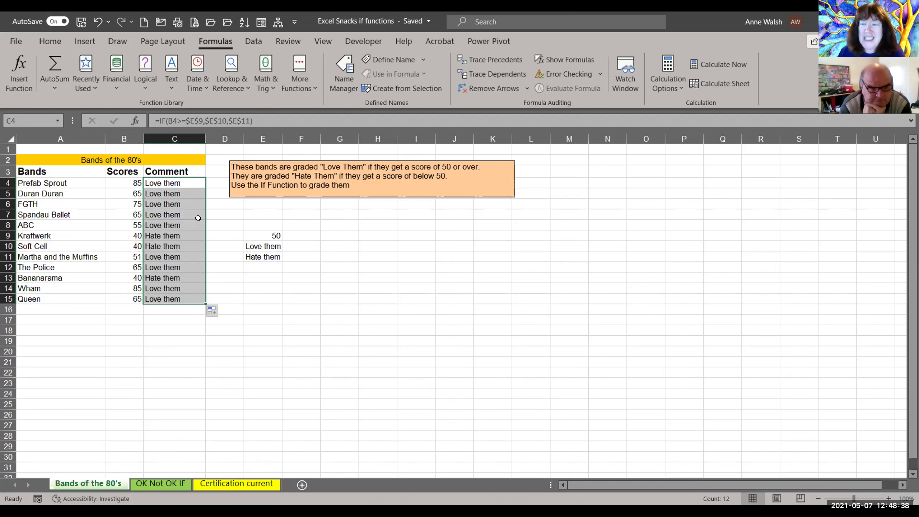
- On the OK Not OK IF sheet, enter the formula =C3-B3 in D3 to subtract the order date from the ship date
click(171, 485)
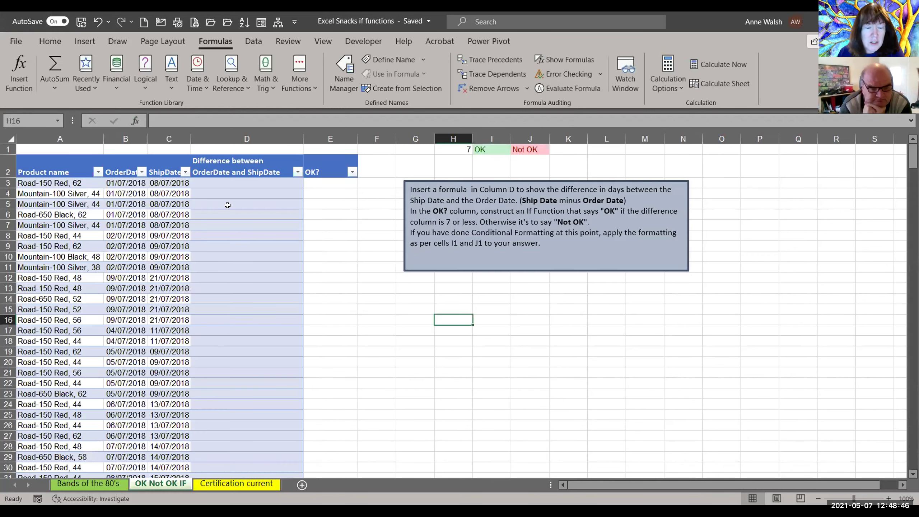
click(235, 183)
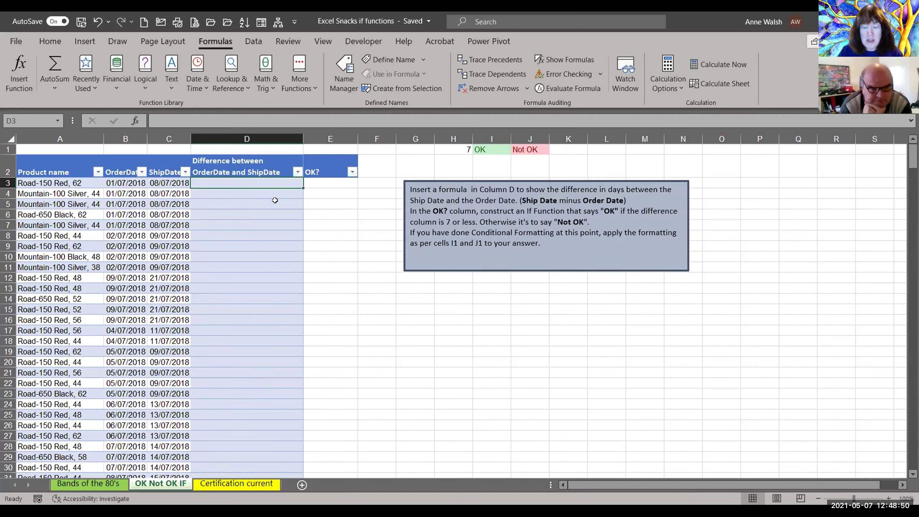
text(=)
click(183, 181)
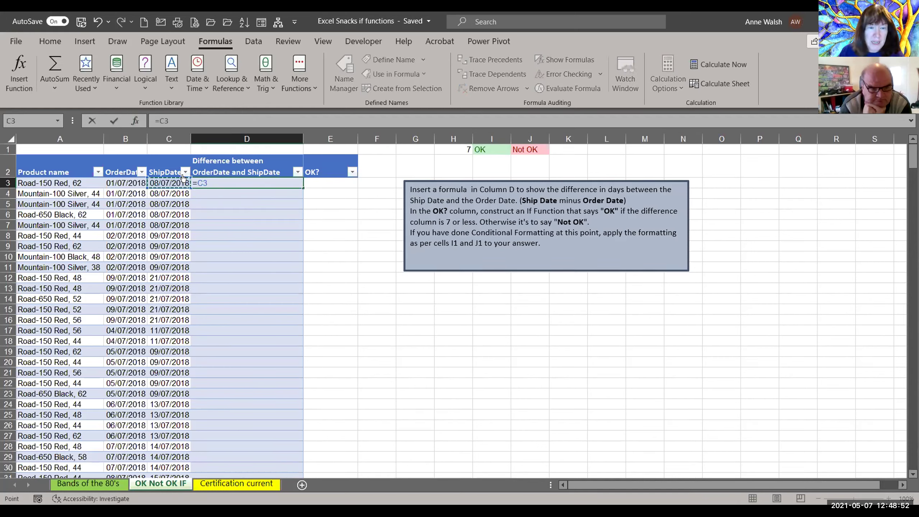
text(-)
click(138, 181)
key(Return)
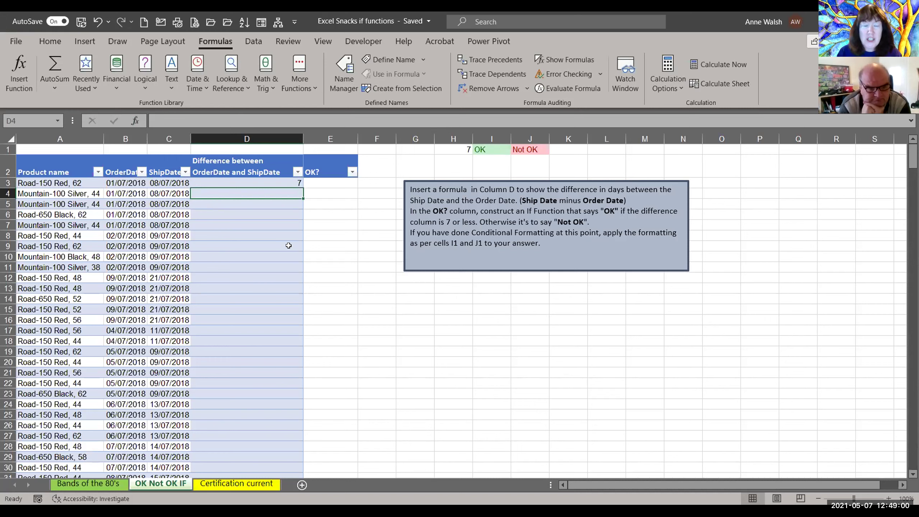
- Enter the note "Networkdays" in cell H14
click(468, 299)
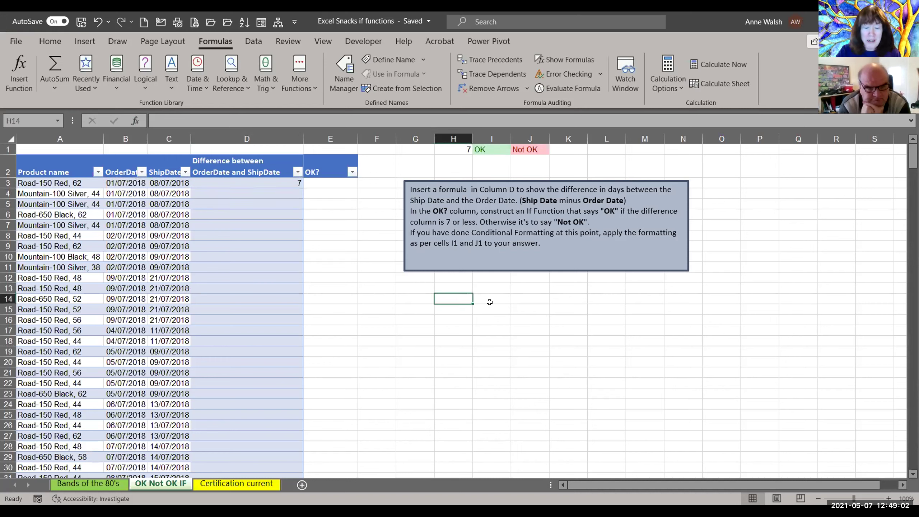
text(Network)
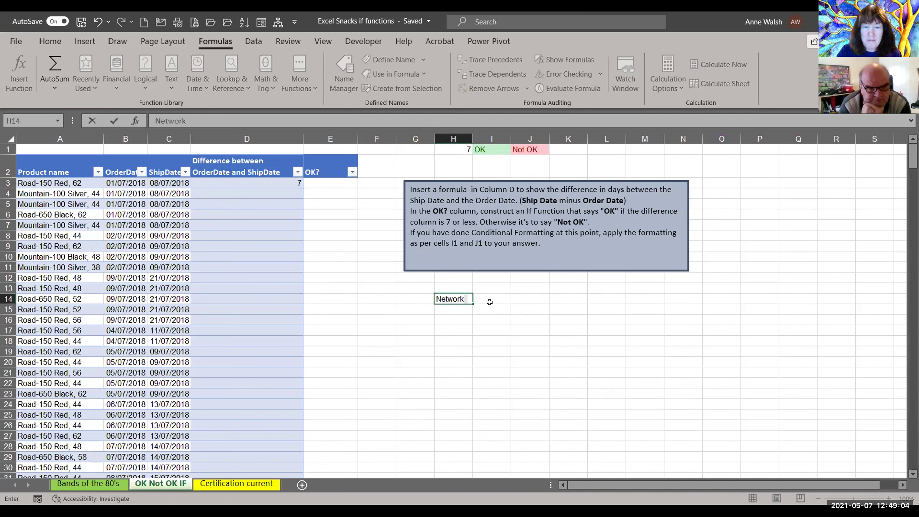
text(days)
key(Return)
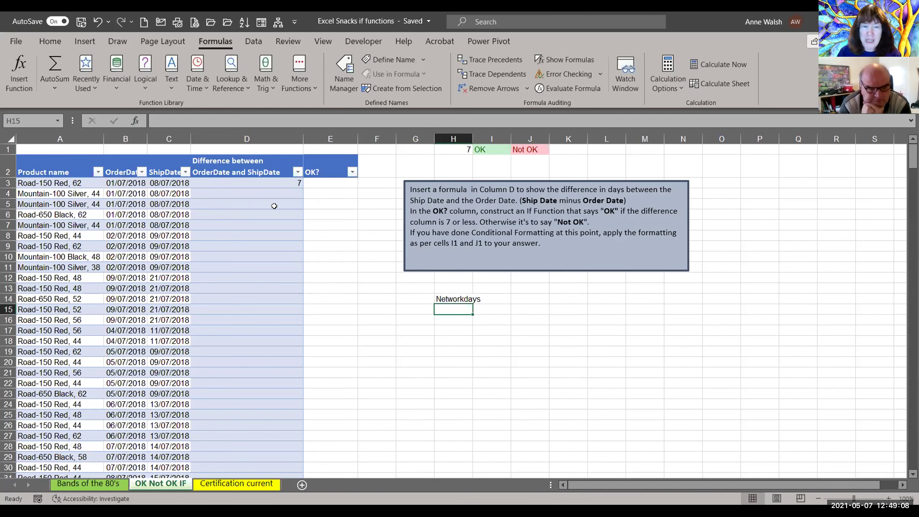
- Fill the date difference formula from D3 down the rest of the table column
click(275, 179)
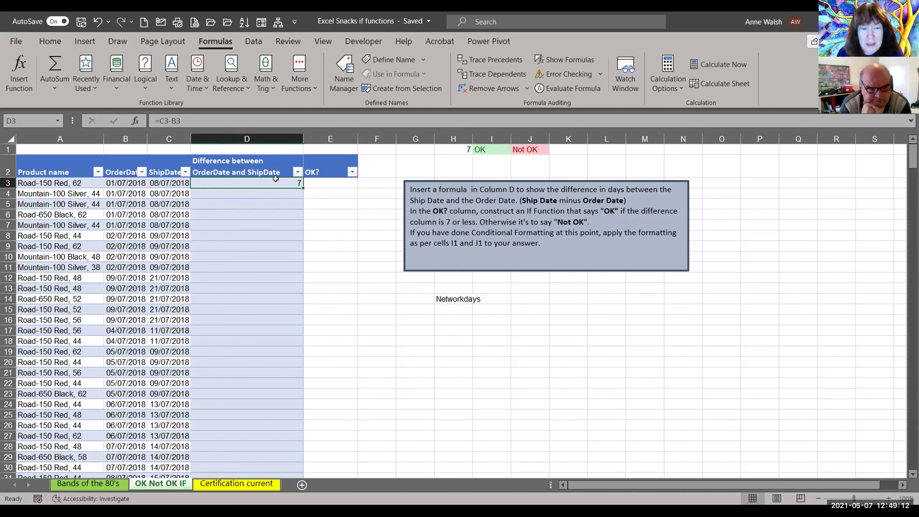
double_click(299, 185)
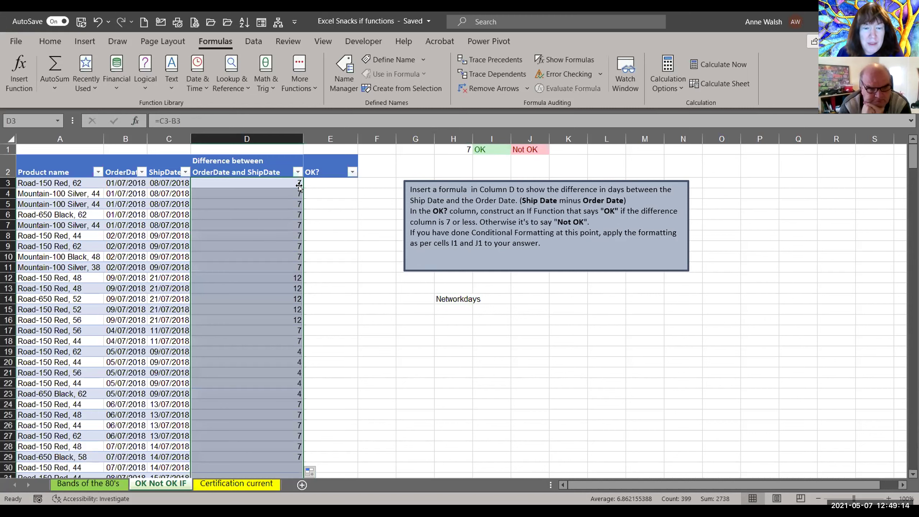
click(333, 183)
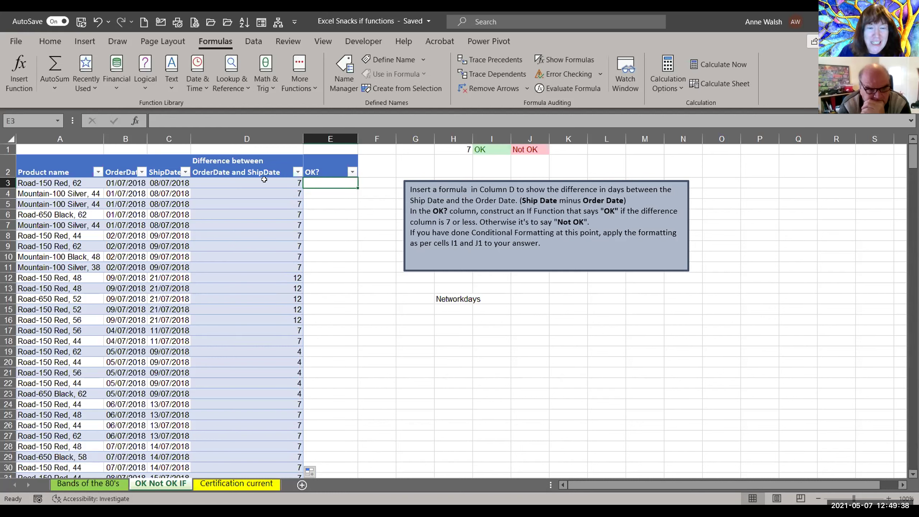
click(275, 185)
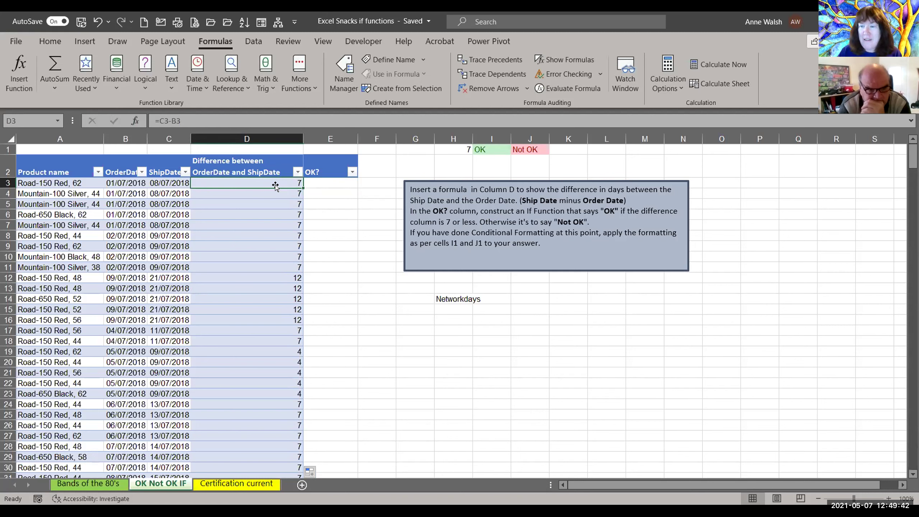
- Start an IF function in E3 with the logical test D3<=$H$1, using an absolute reference to the limit cell
click(322, 183)
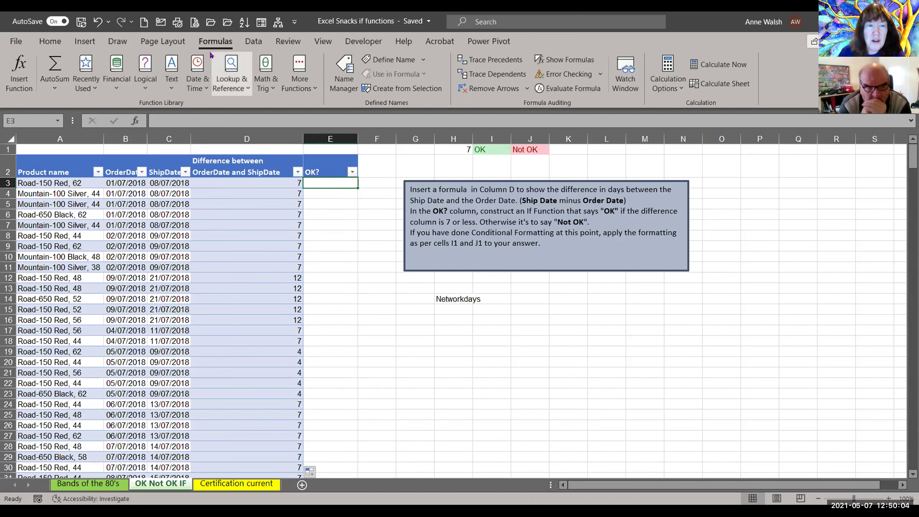
click(140, 92)
click(157, 138)
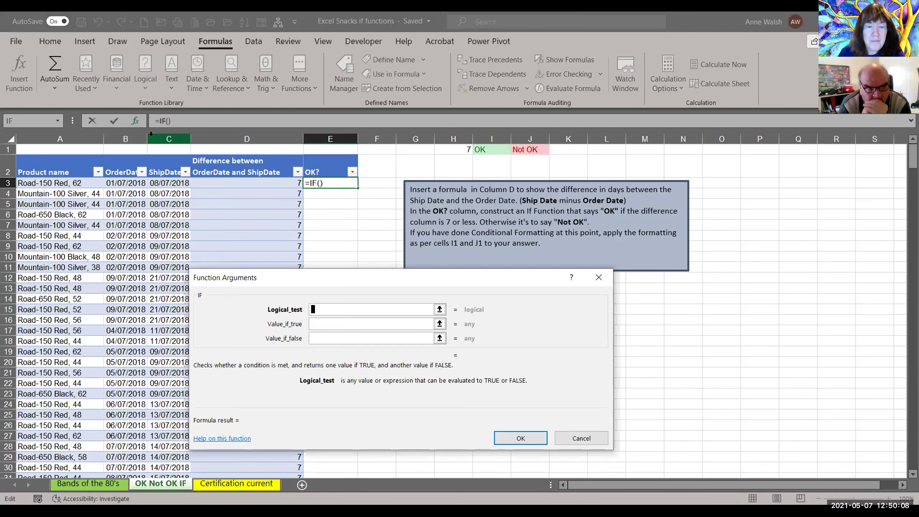
click(286, 186)
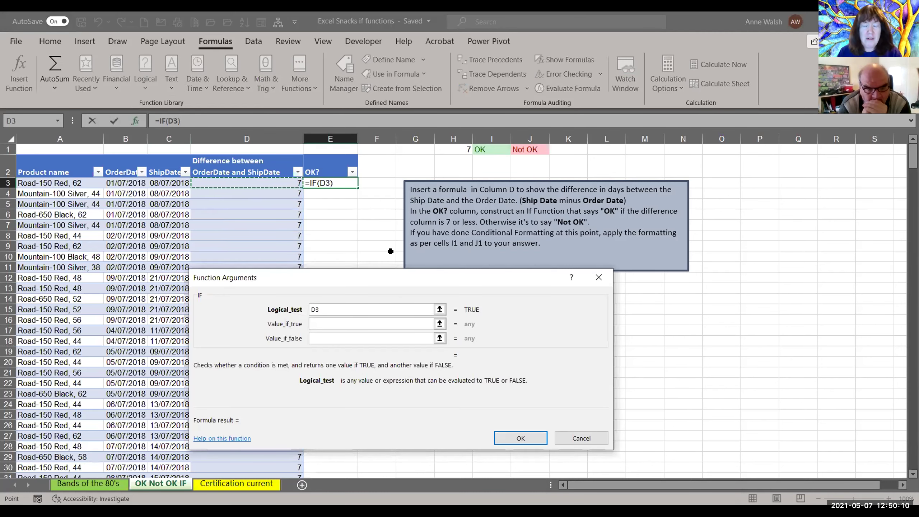
text(<=)
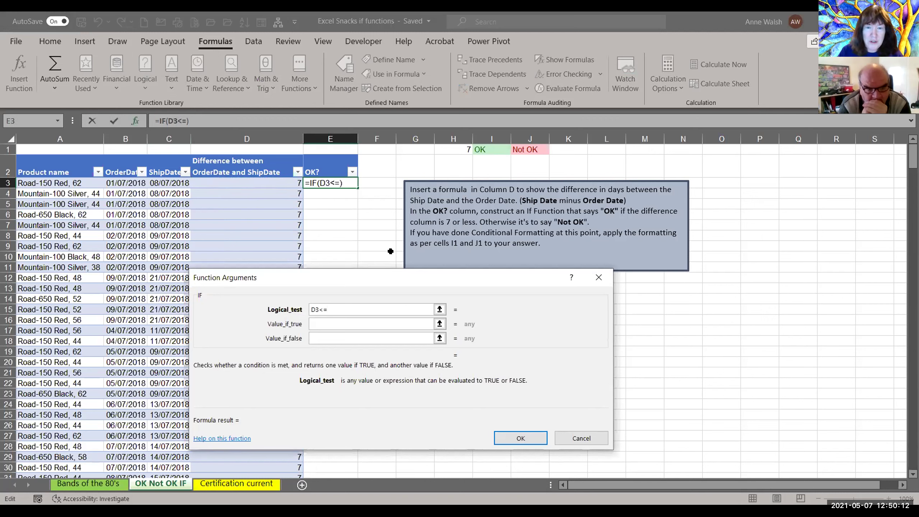
click(457, 150)
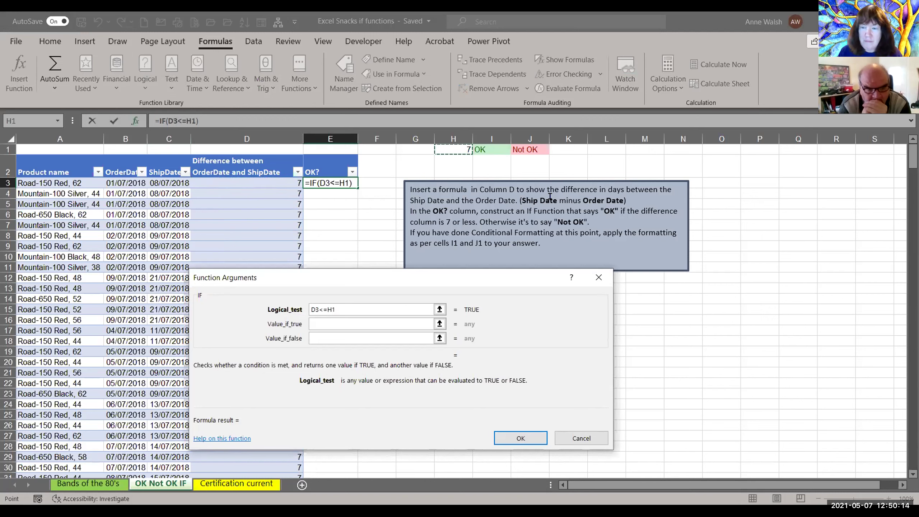
key(F4)
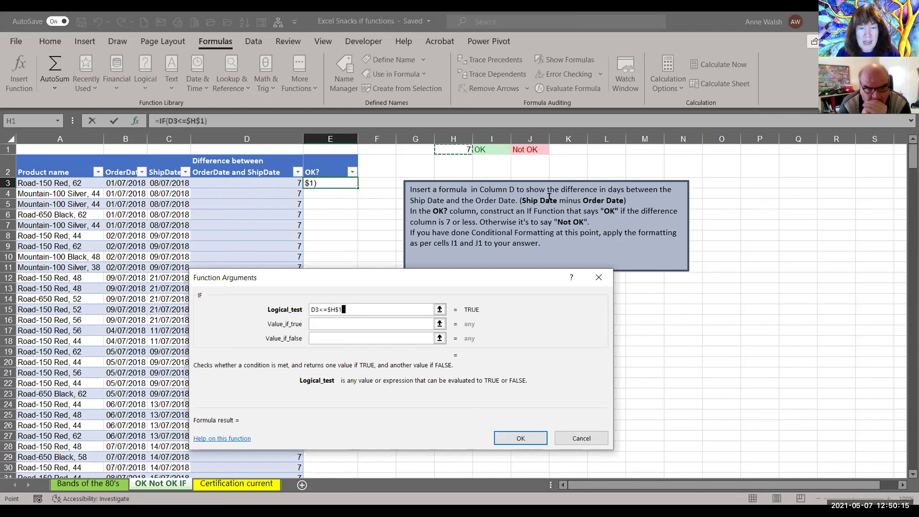
- In the E3 IF function, set the value if true to $I$1 and the value if false to $J$1, both as absolute references
click(339, 319)
click(508, 155)
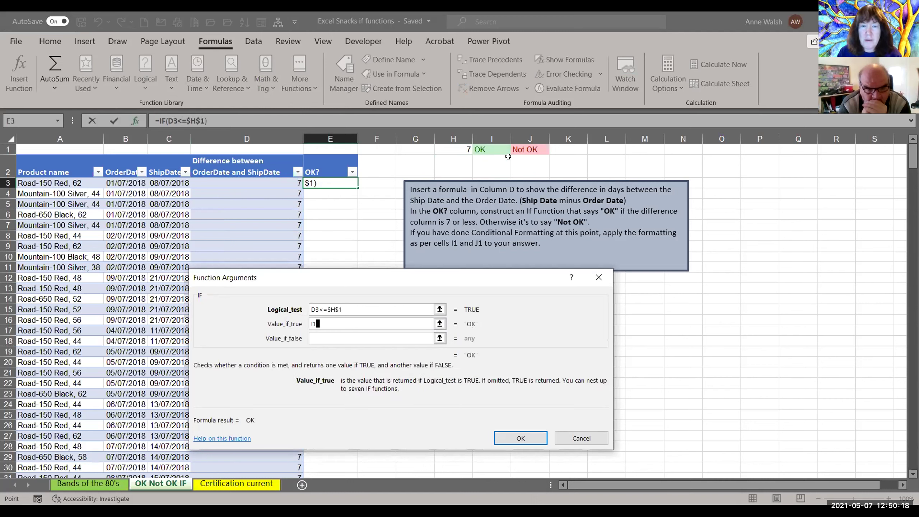
key(F4)
click(331, 336)
click(516, 151)
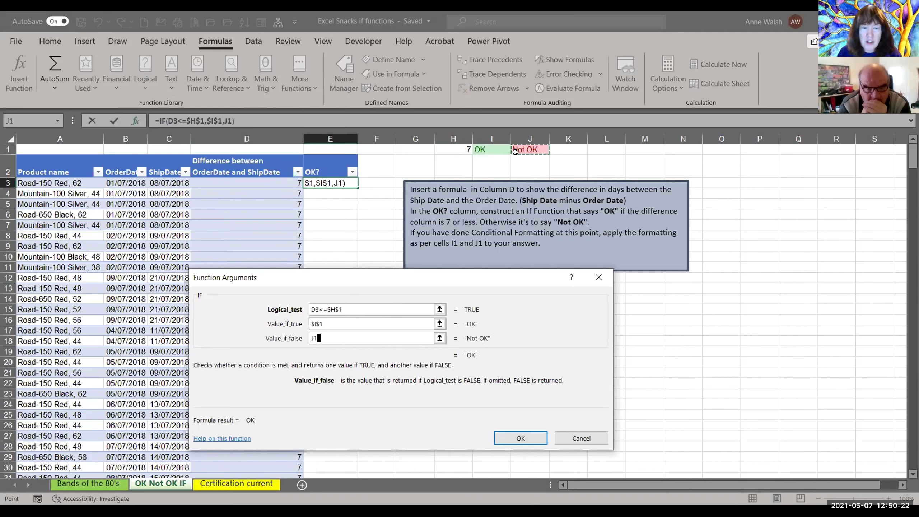
key(F4)
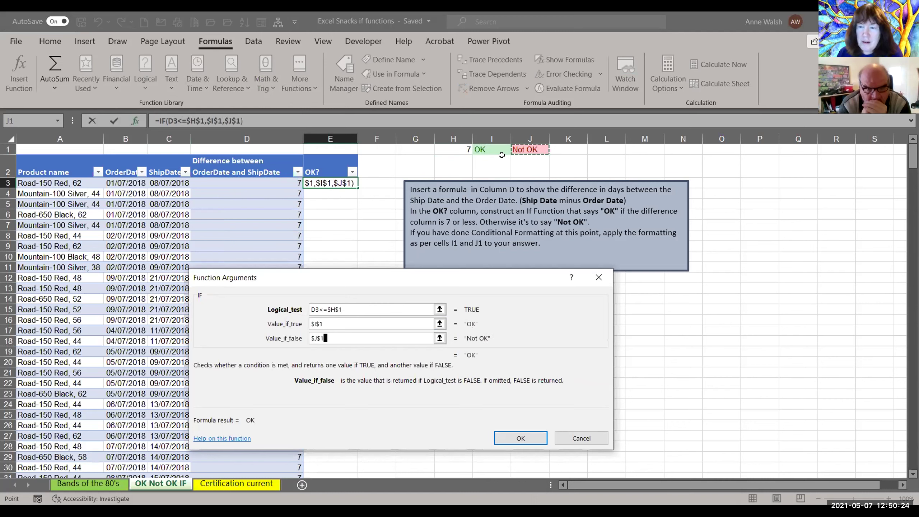
- Replace the IF function's value if true with the literal text "OK"
key(shift+Tab)
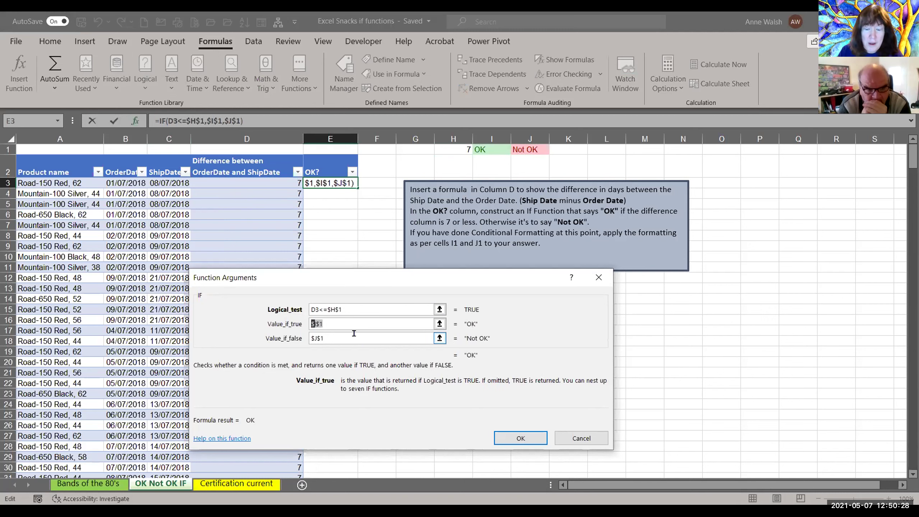
key(Delete)
text(OK)
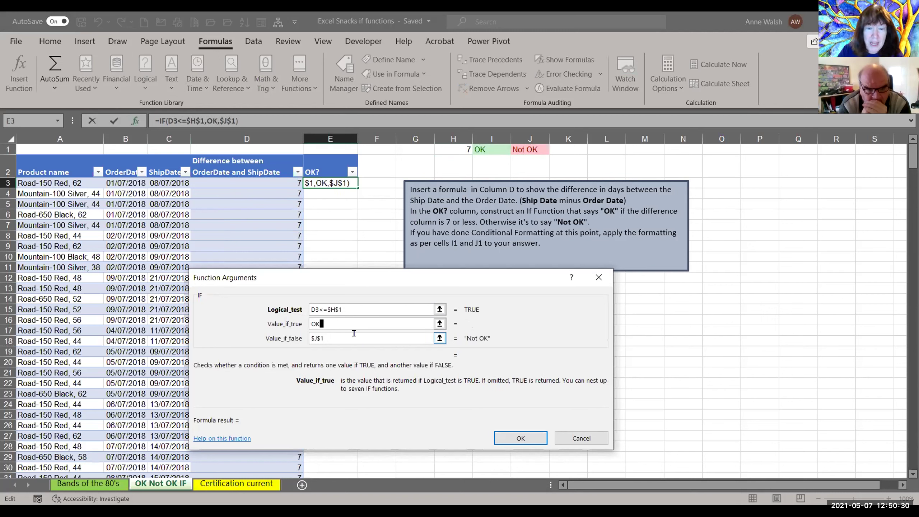
click(330, 334)
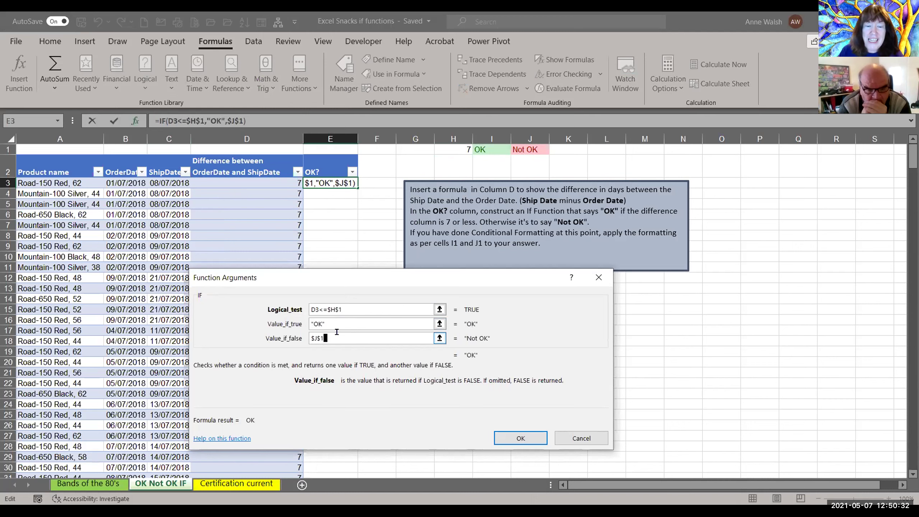
click(320, 324)
key(Tab)
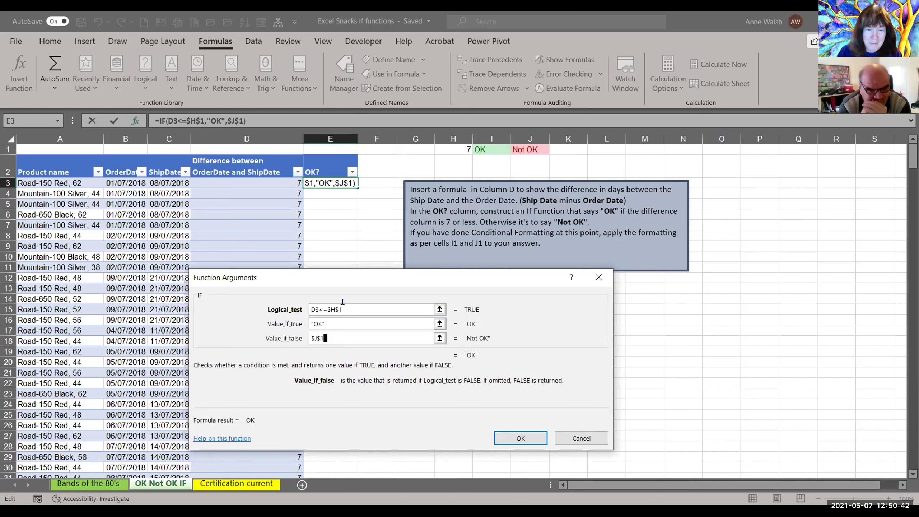
- Set the value if true back to the absolute reference $I$1 and fill the completed IF formula down the OK? column
drag(330, 324, 340, 262)
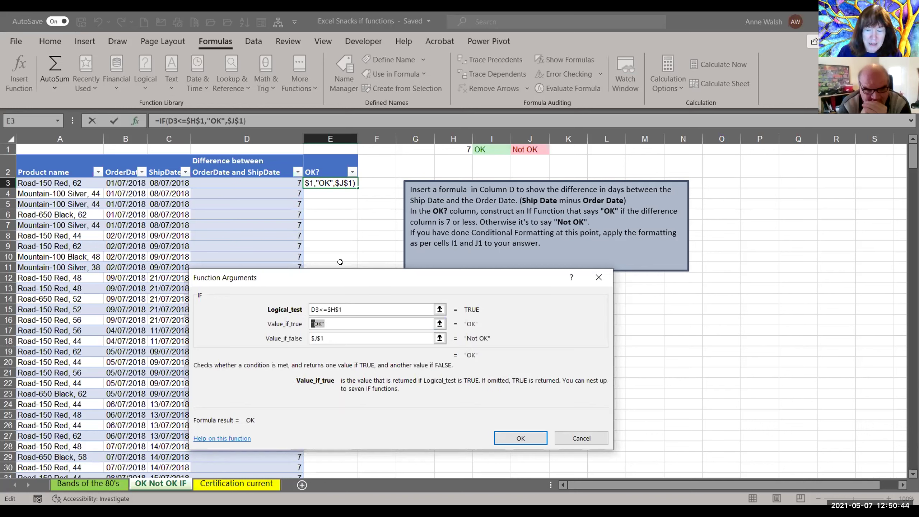
key(Delete)
click(491, 149)
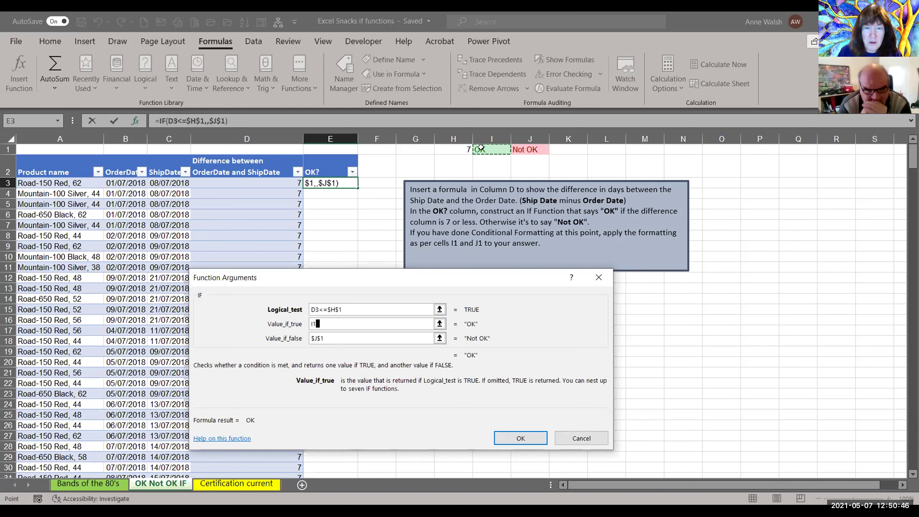
key(F4)
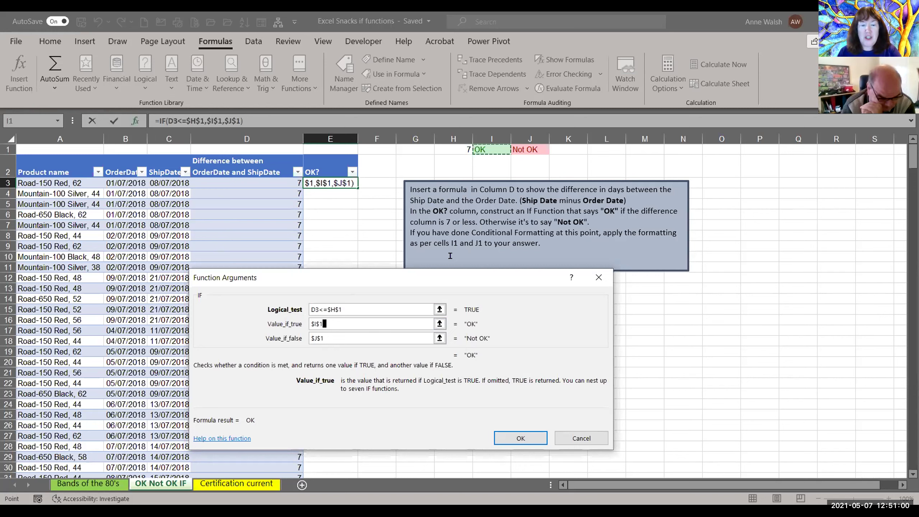
click(521, 437)
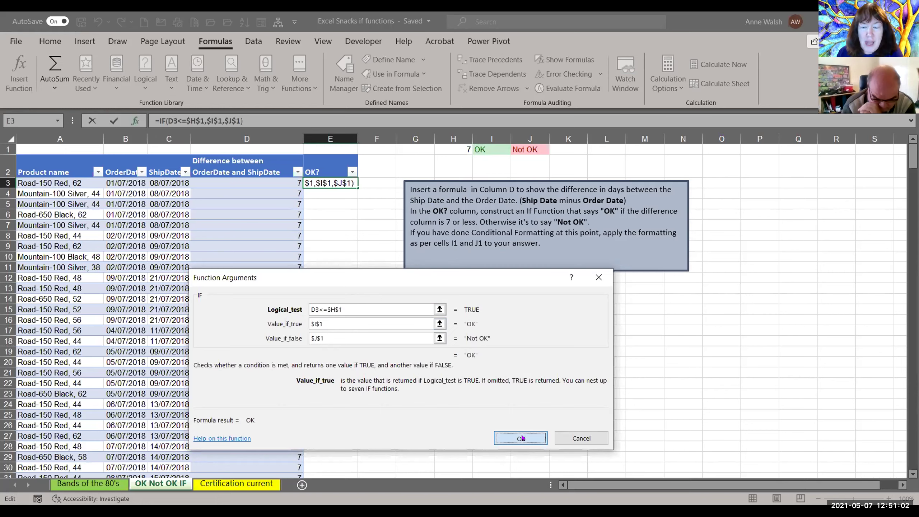
double_click(352, 184)
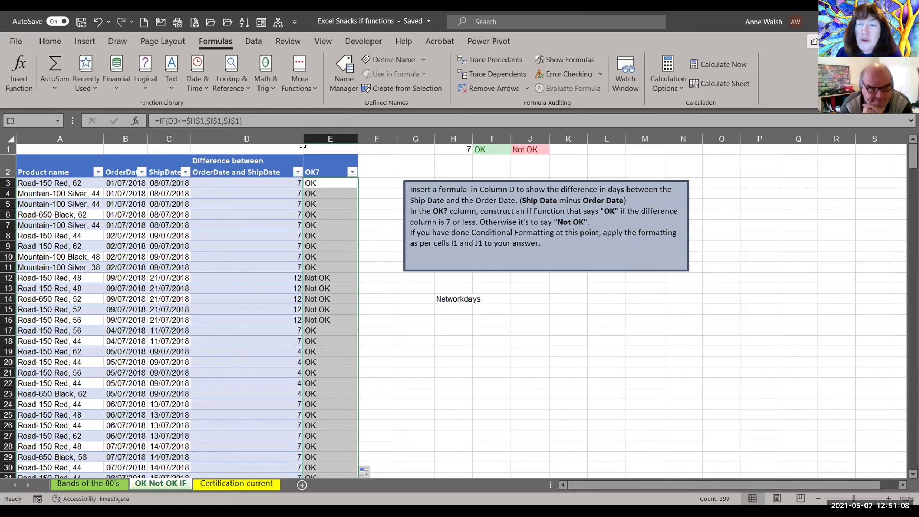
- Add Equal To highlight rules to the OK? column: green fill for cells matching I1 and Light Red Fill with Dark Red Text for J1
click(50, 42)
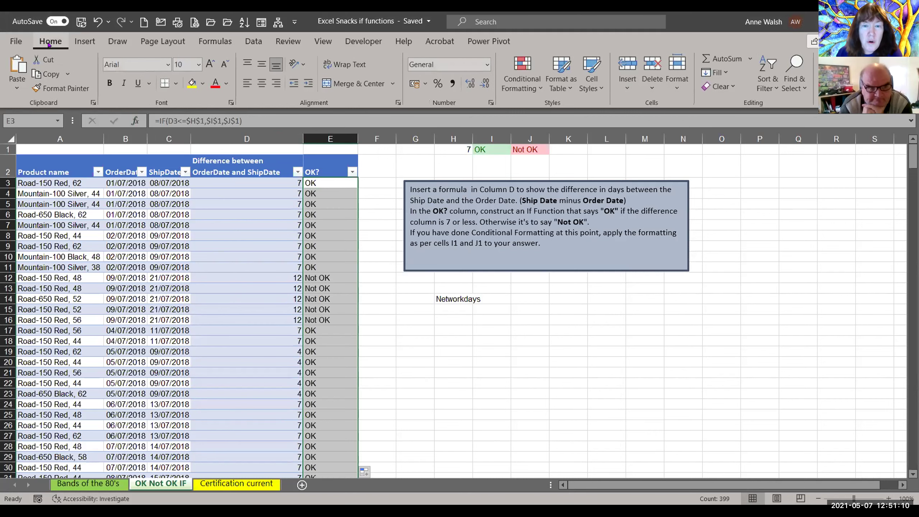
click(526, 86)
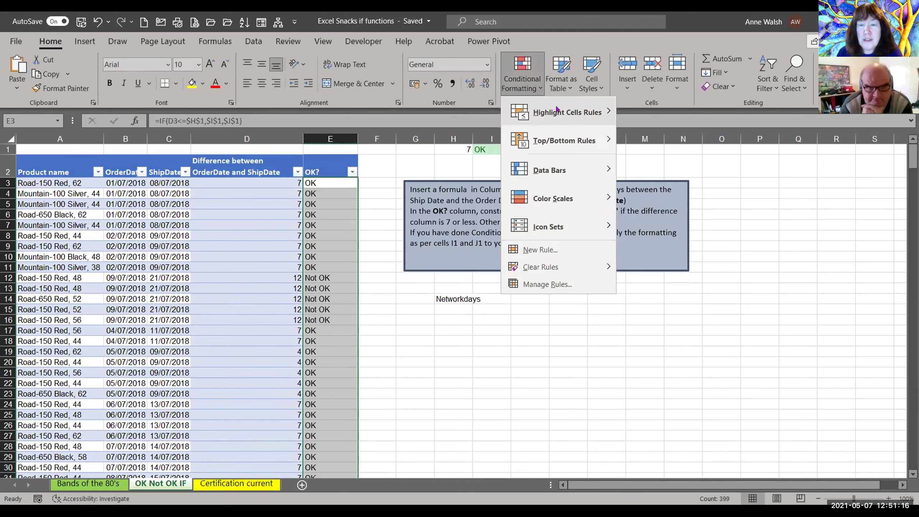
click(695, 197)
click(497, 148)
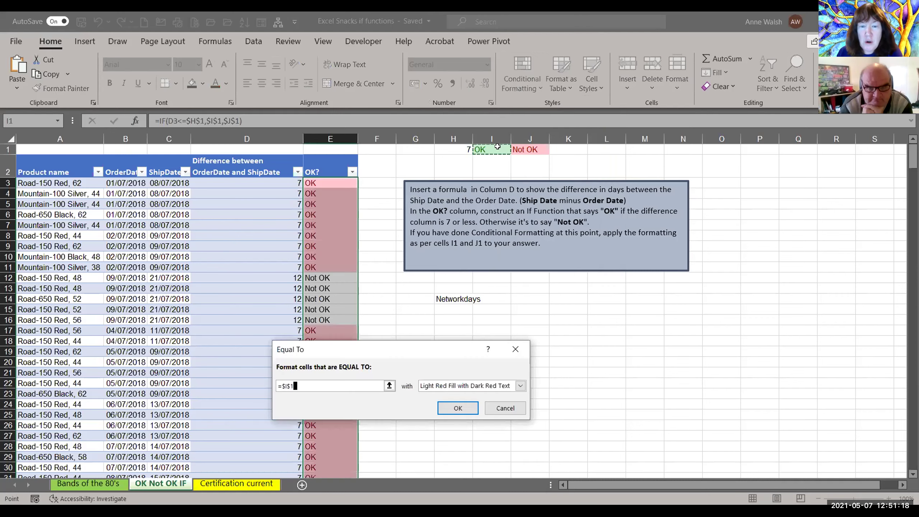
click(520, 386)
key(Down)
key(Return)
drag(458, 349, 640, 290)
click(641, 349)
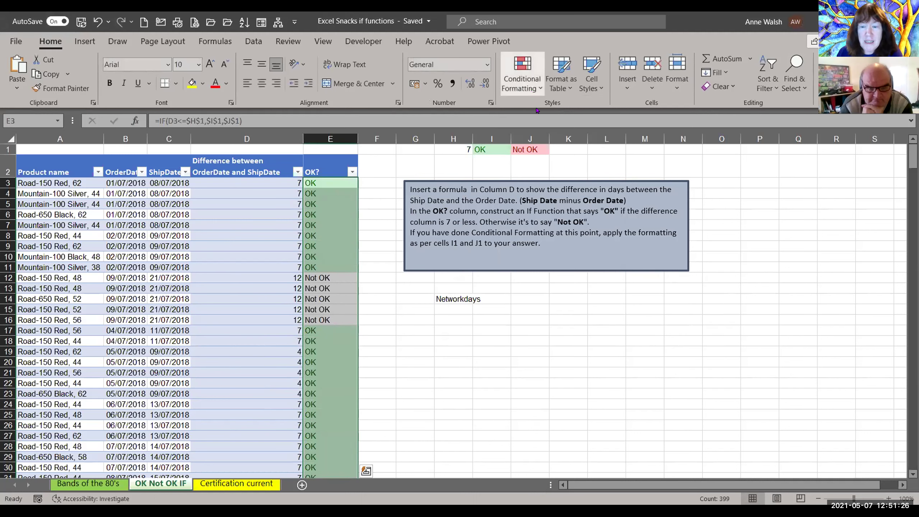
click(535, 153)
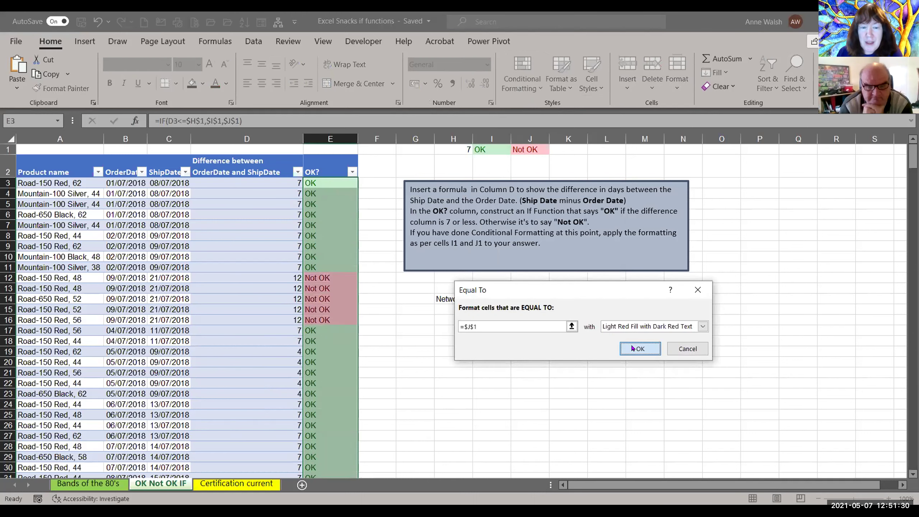
click(639, 349)
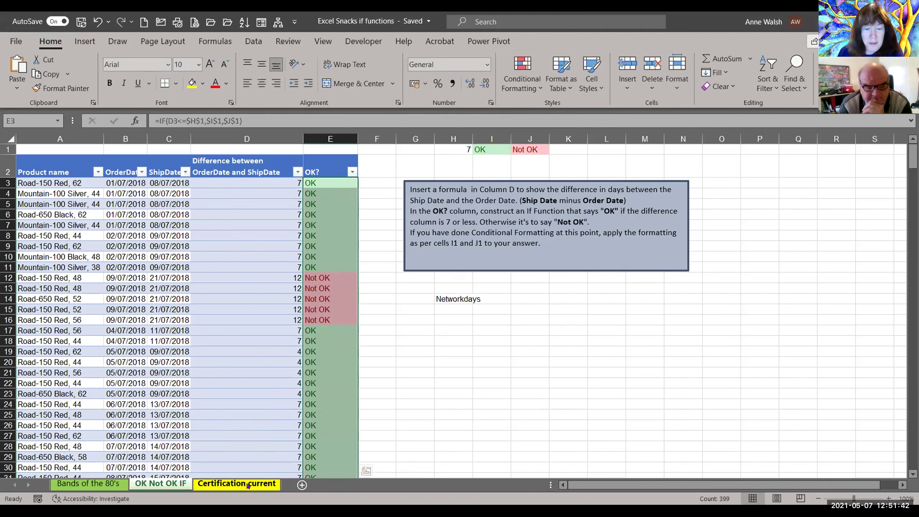
- Go to the Certification current sheet and select the first date of course in G4
click(248, 485)
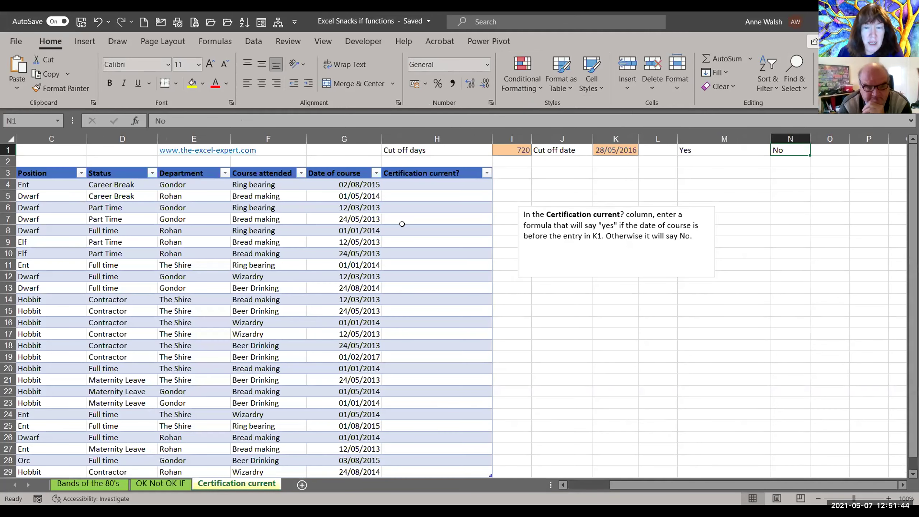
click(417, 183)
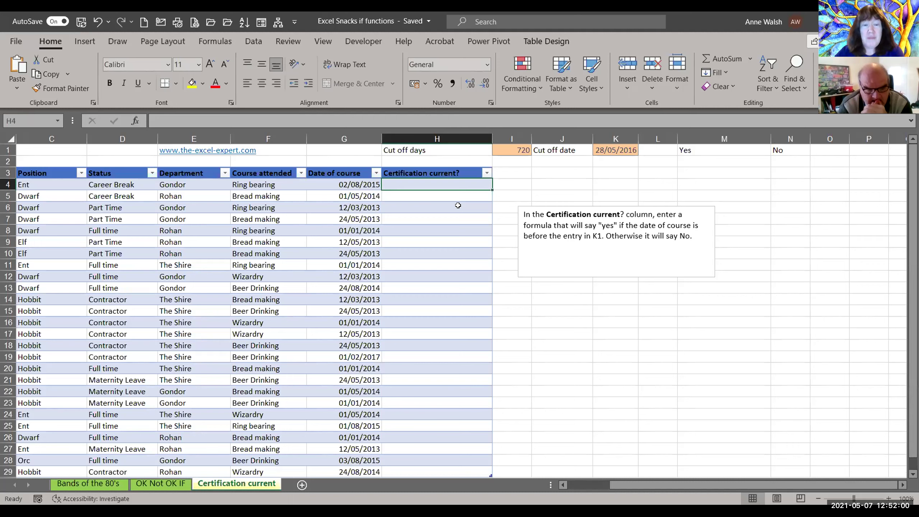
click(365, 180)
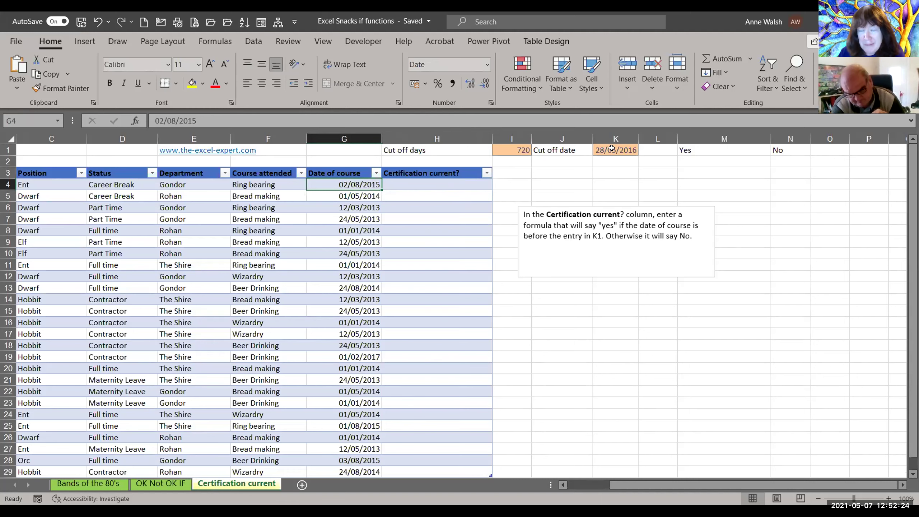
- Switch the Date of course column to the Number format and back to Short Date
click(344, 138)
click(487, 65)
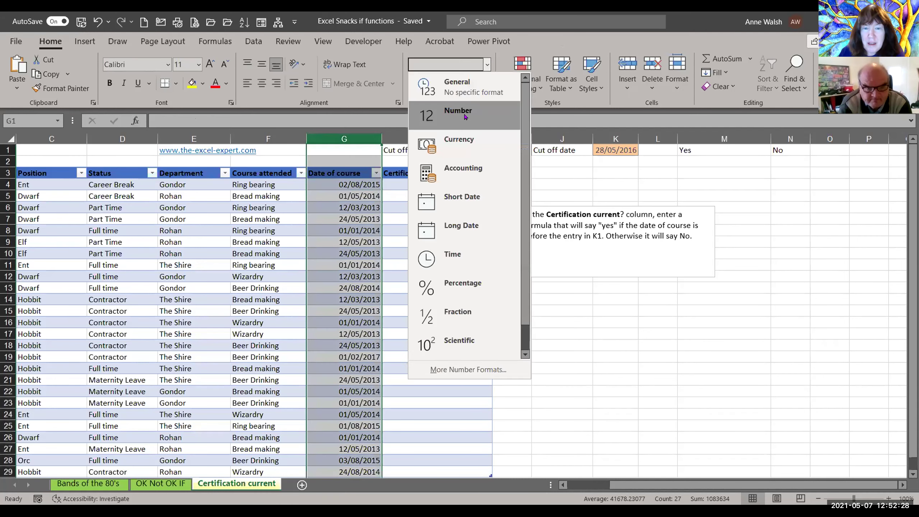
click(445, 111)
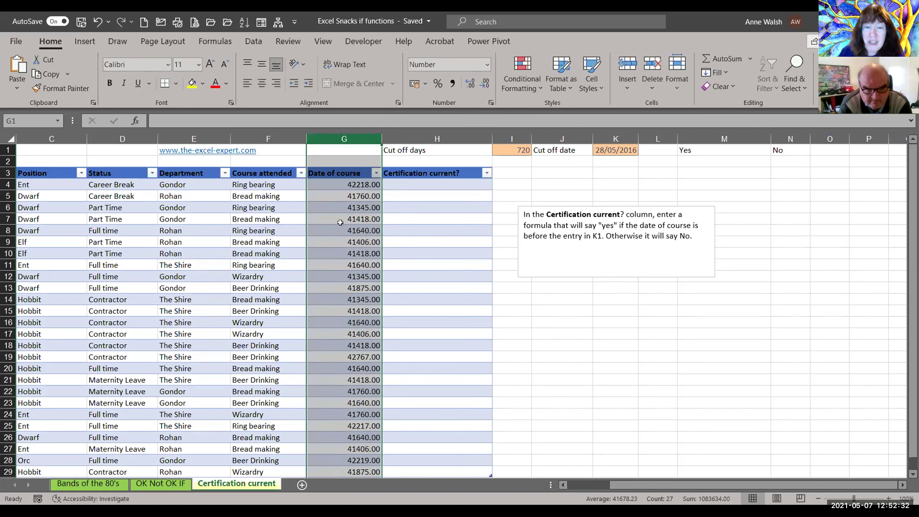
click(482, 64)
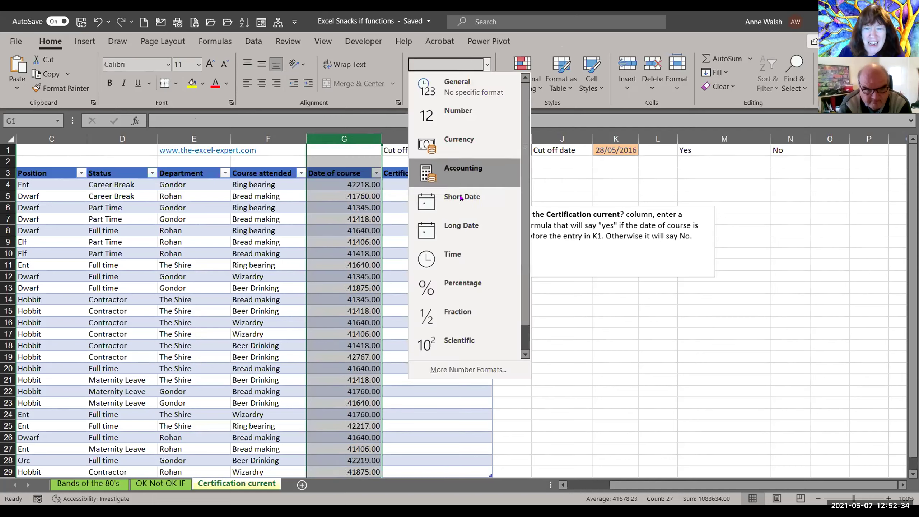
click(459, 197)
- Start an IF function in H4 with the logical test [@[Date of course]]<=$K$1, using an absolute reference to the cut off date
click(447, 186)
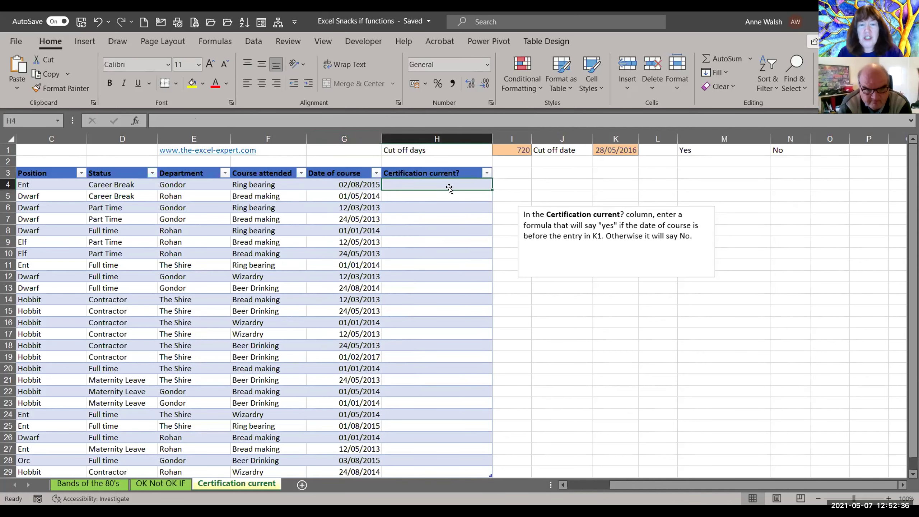
click(213, 41)
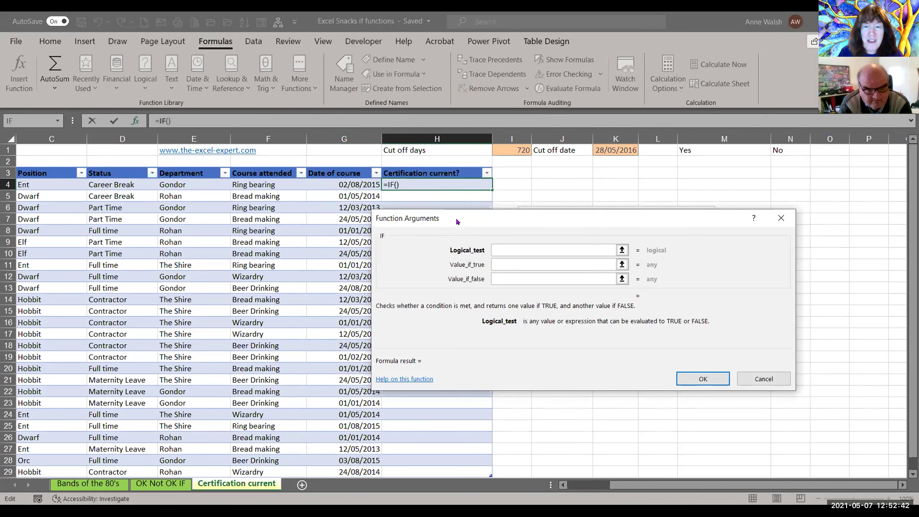
click(342, 185)
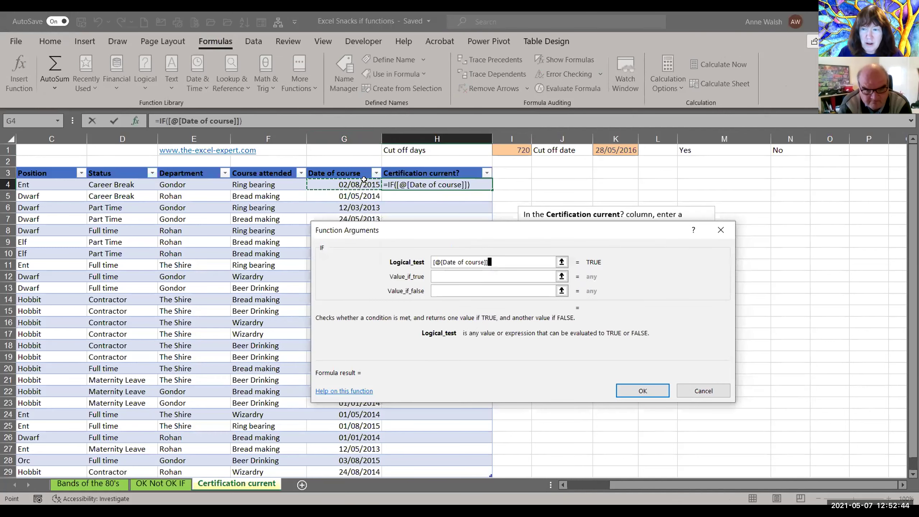
text(<=)
click(609, 149)
key(F4)
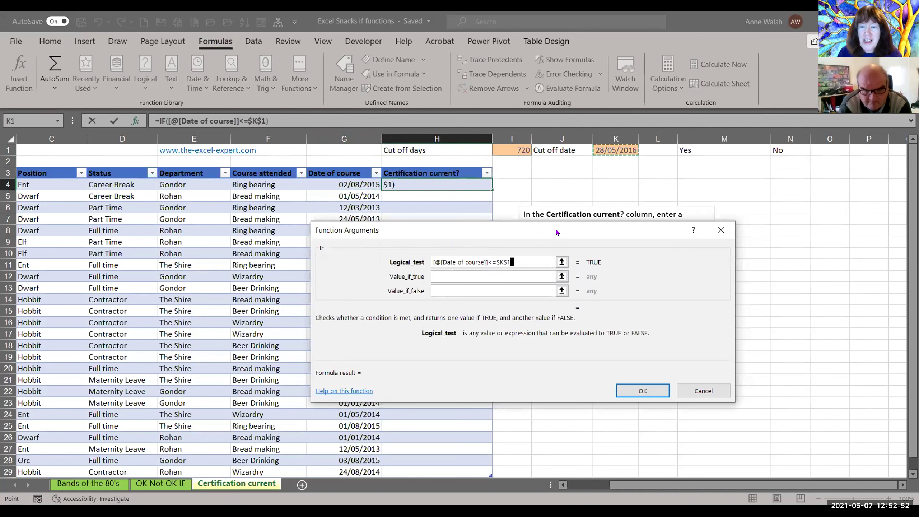
- Complete the H4 IF function with "Yes" as the value if true and "No" as the value if false
click(494, 337)
text(Yes)
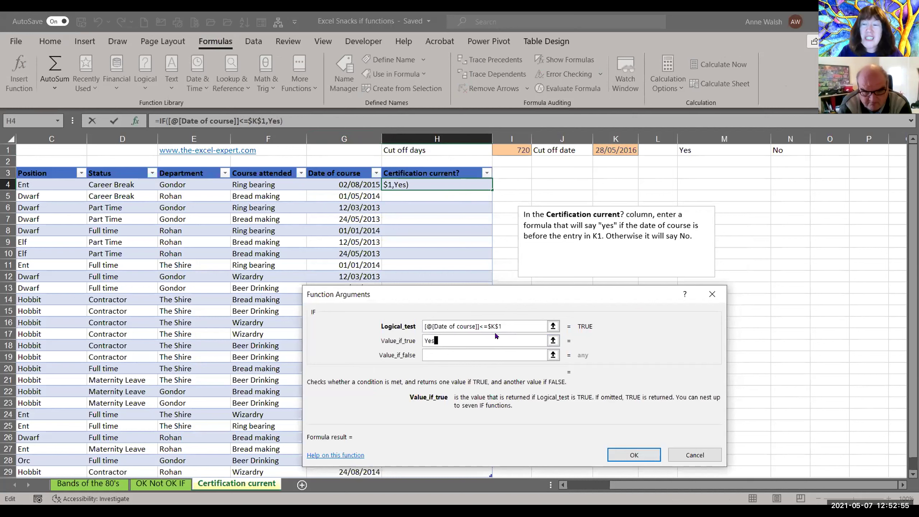
click(459, 351)
text(No)
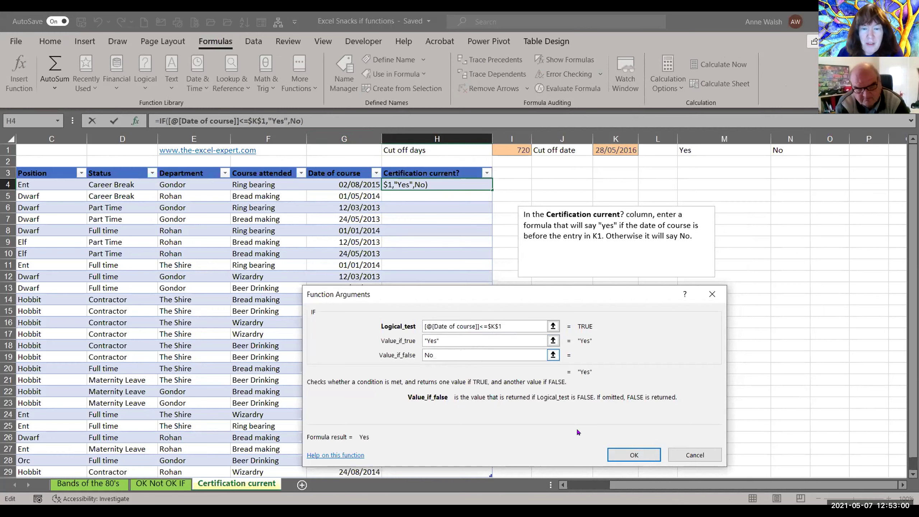
click(633, 454)
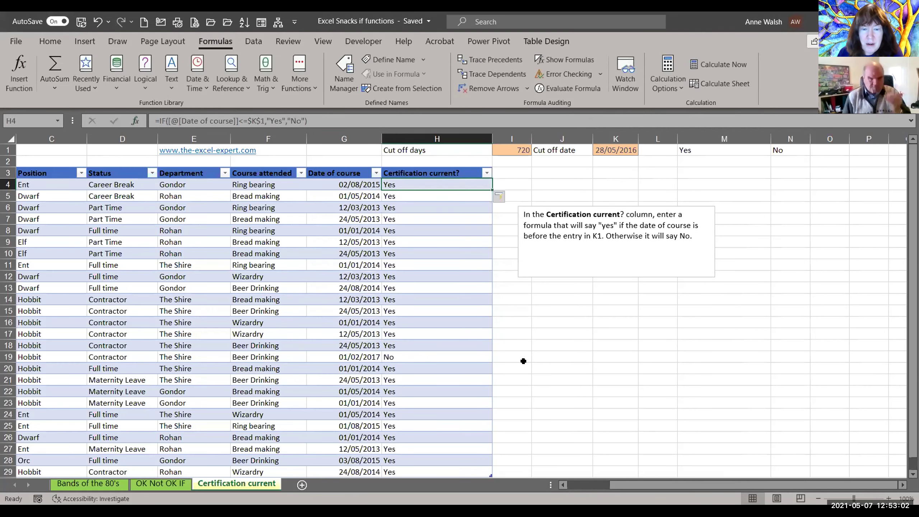